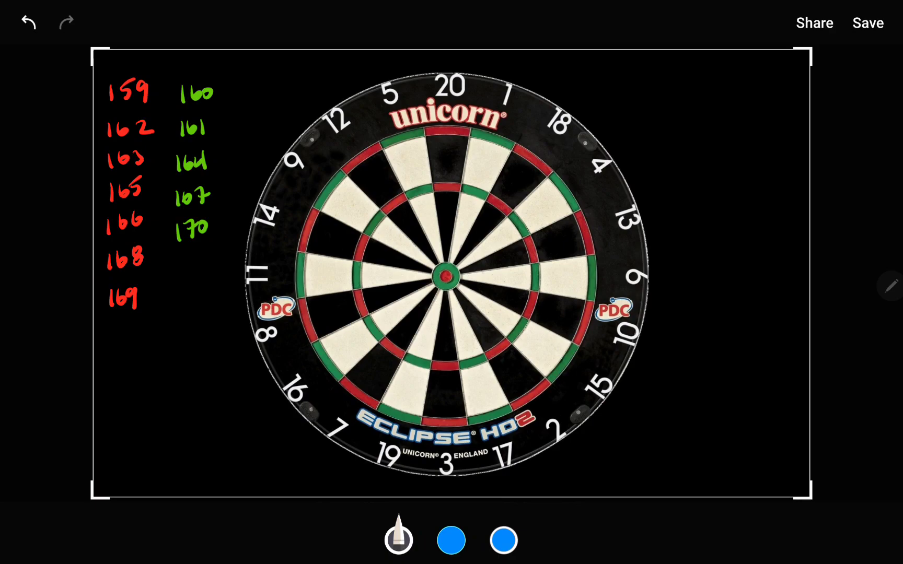
mouse_move(636, 83)
left_mouse_down()
mouse_move(640, 95)
mouse_move(663, 83)
left_mouse_up()
mouse_move(640, 109)
left_mouse_down()
mouse_move(640, 118)
mouse_move(654, 116)
left_mouse_up()
mouse_move(656, 105)
left_mouse_down()
mouse_move(657, 116)
mouse_move(666, 105)
left_mouse_up()
left_click_drag(629, 132, 684, 122)
left_click_drag(650, 139, 653, 152)
mouse_move(663, 135)
left_mouse_down()
mouse_move(665, 153)
mouse_move(673, 135)
left_mouse_up()
mouse_move(651, 77)
left_mouse_down()
mouse_move(642, 92)
mouse_move(663, 113)
mouse_move(670, 145)
left_mouse_up()
mouse_move(686, 161)
left_mouse_down()
mouse_move(725, 160)
mouse_move(727, 168)
mouse_move(690, 173)
mouse_move(715, 168)
mouse_move(693, 204)
mouse_move(718, 199)
mouse_move(695, 229)
mouse_move(714, 227)
mouse_move(698, 250)
mouse_move(731, 251)
mouse_move(696, 285)
mouse_move(708, 284)
left_mouse_up()
left_click_drag(710, 277, 740, 277)
mouse_move(694, 305)
left_mouse_down()
mouse_move(697, 319)
mouse_move(722, 306)
mouse_move(733, 312)
left_mouse_up()
left_click_drag(735, 303, 747, 308)
mouse_move(692, 346)
left_mouse_down()
mouse_move(696, 360)
mouse_move(712, 355)
left_mouse_up()
left_click_drag(711, 349, 749, 351)
left_click(694, 385)
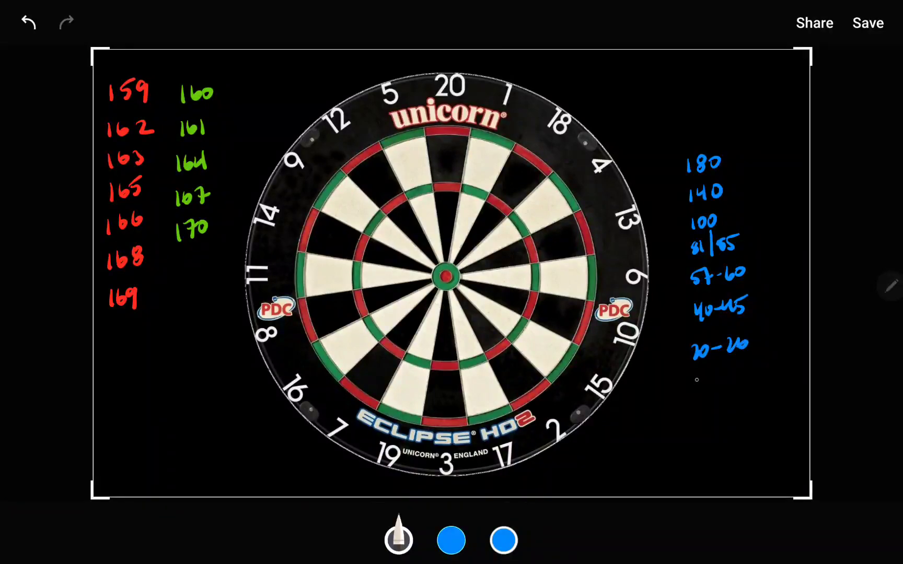
left_click_drag(708, 377, 730, 384)
left_click_drag(734, 366, 737, 386)
mouse_move(747, 207)
left_mouse_down()
mouse_move(781, 263)
mouse_move(753, 321)
left_mouse_up()
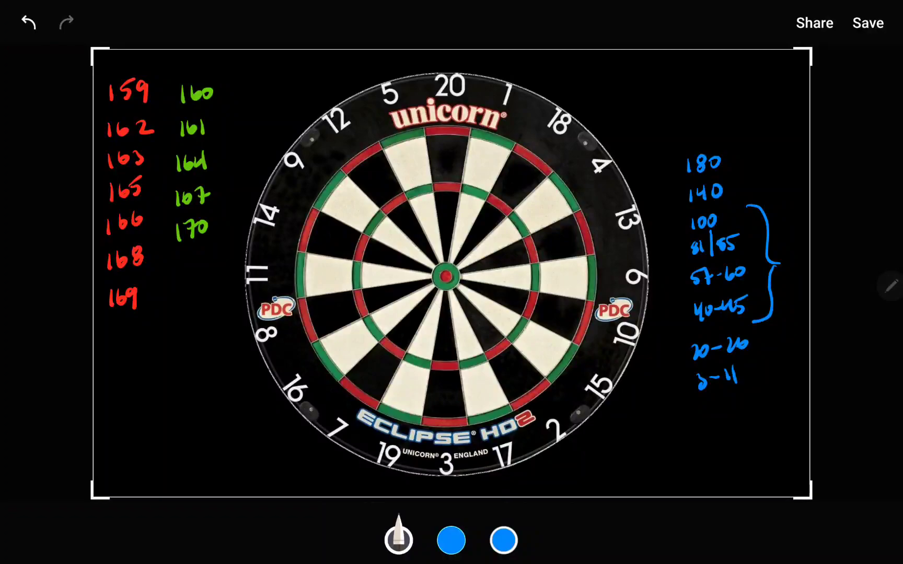
mouse_move(681, 176)
left_mouse_down()
mouse_move(706, 166)
mouse_move(762, 233)
left_mouse_up()
mouse_move(711, 243)
left_mouse_down()
mouse_move(728, 242)
mouse_move(734, 274)
mouse_move(770, 310)
left_mouse_up()
left_click_drag(706, 308, 696, 310)
left_click_drag(695, 349, 735, 378)
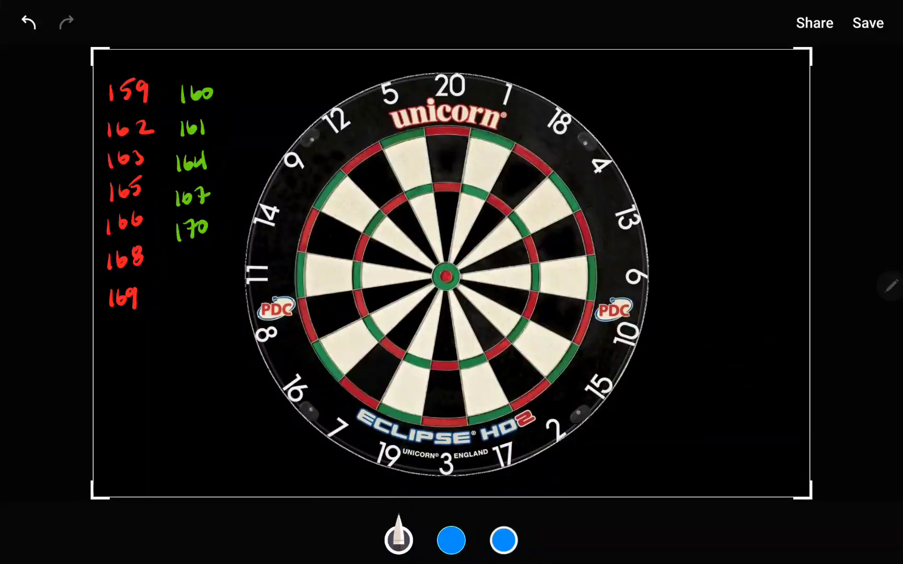
Step: Handwrite blue scores 310, 309 … 301 in a column to the right of the dartboard
mouse_move(657, 93)
left_mouse_down()
mouse_move(667, 112)
mouse_move(684, 107)
mouse_move(667, 134)
mouse_move(688, 139)
mouse_move(667, 164)
mouse_move(690, 162)
mouse_move(668, 192)
mouse_move(696, 188)
mouse_move(670, 221)
mouse_move(683, 217)
left_mouse_up()
mouse_move(692, 202)
left_mouse_down()
mouse_move(700, 217)
mouse_move(674, 246)
mouse_move(694, 243)
mouse_move(674, 270)
mouse_move(688, 267)
left_mouse_up()
mouse_move(692, 255)
left_mouse_down()
mouse_move(701, 270)
mouse_move(678, 299)
left_mouse_up()
left_click_drag(683, 286, 696, 287)
mouse_move(699, 279)
left_mouse_down()
mouse_move(703, 297)
mouse_move(679, 325)
mouse_move(709, 325)
mouse_move(677, 351)
left_mouse_up()
left_click_drag(682, 341, 693, 348)
left_click_drag(702, 337, 702, 356)
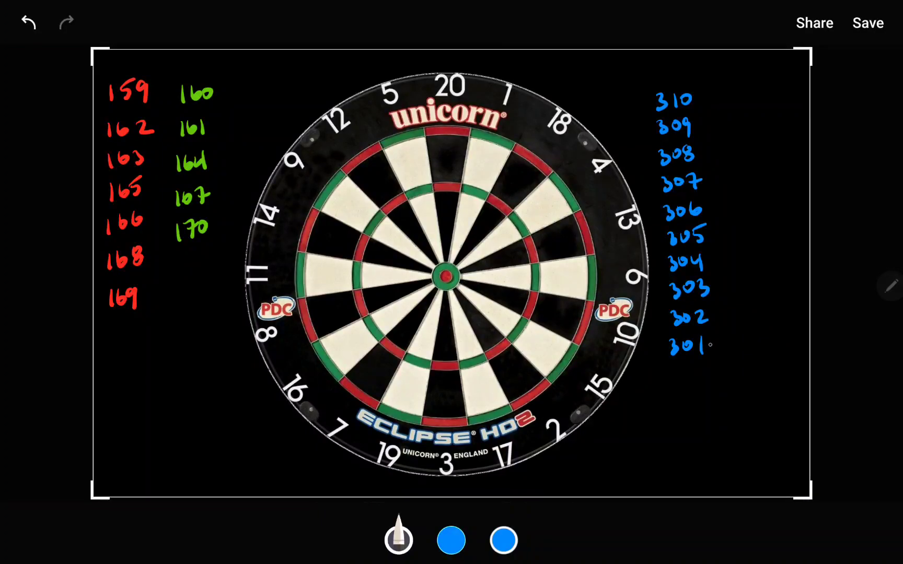
left_click(697, 341)
Step: Write blue 20 beside 310 and 19 beside 309, trialling dart marks in treble 20 and 19 then clearing them
left_click_drag(720, 92, 734, 103)
left_click_drag(415, 375, 413, 381)
left_click_drag(440, 186, 458, 182)
left_click_drag(719, 115, 727, 133)
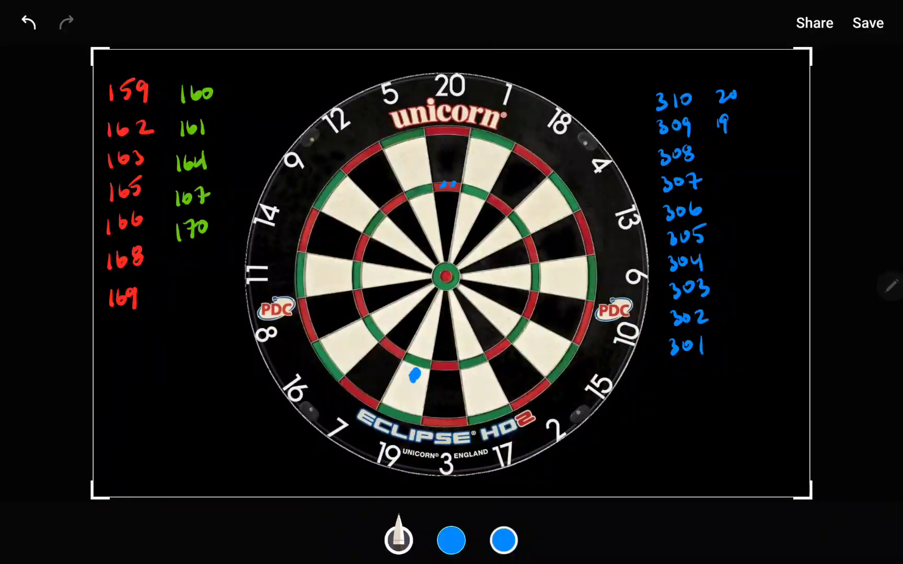
left_click_drag(431, 185, 514, 173)
left_click_drag(411, 368, 420, 383)
left_click(410, 362)
key("ctrl+z")
Step: Draw and undo stray dashes beside 19, through 308 and beside 170
left_click_drag(738, 117, 778, 117)
key("ctrl+z")
left_click_drag(721, 152, 761, 153)
key("ctrl+z")
left_click_drag(677, 157, 713, 156)
key("ctrl+z")
left_click_drag(207, 222, 248, 222)
key("ctrl+z")
Step: Trial dart marks in the 1 bed and treble 20, undo them, and start 18 beside 308
left_click_drag(503, 188, 542, 188)
key("ctrl+z")
left_click(511, 189)
left_click_drag(436, 186, 450, 184)
key("ctrl+z")
key("ctrl+z")
mouse_move(717, 151)
left_mouse_down()
mouse_move(758, 151)
mouse_move(719, 158)
mouse_move(727, 161)
left_mouse_up()
key("ctrl+z")
Step: Write 20 beside 307, dotting trial darts in treble 20 and treble 19 then undoing them
left_click_drag(719, 174, 733, 184)
left_click(445, 184)
left_click(444, 185)
left_click(448, 196)
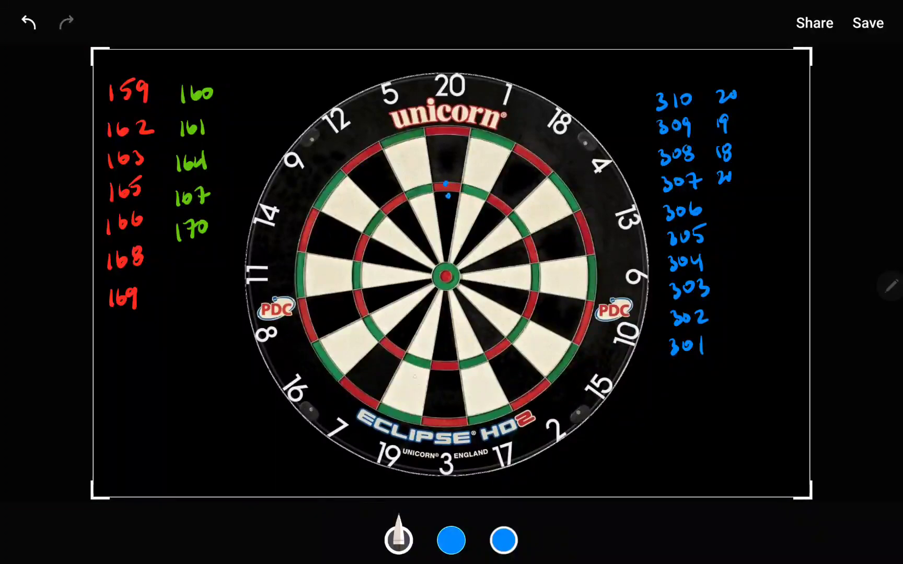
left_click(418, 362)
key("ctrl+z")
key("ctrl+z")
key("ctrl+z")
Step: Write 19 beside 306, marking trial darts in the 19 bed and treble 20 then undoing them
mouse_move(727, 205)
left_mouse_down()
mouse_move(765, 205)
mouse_move(737, 216)
left_mouse_up()
key("ctrl+z")
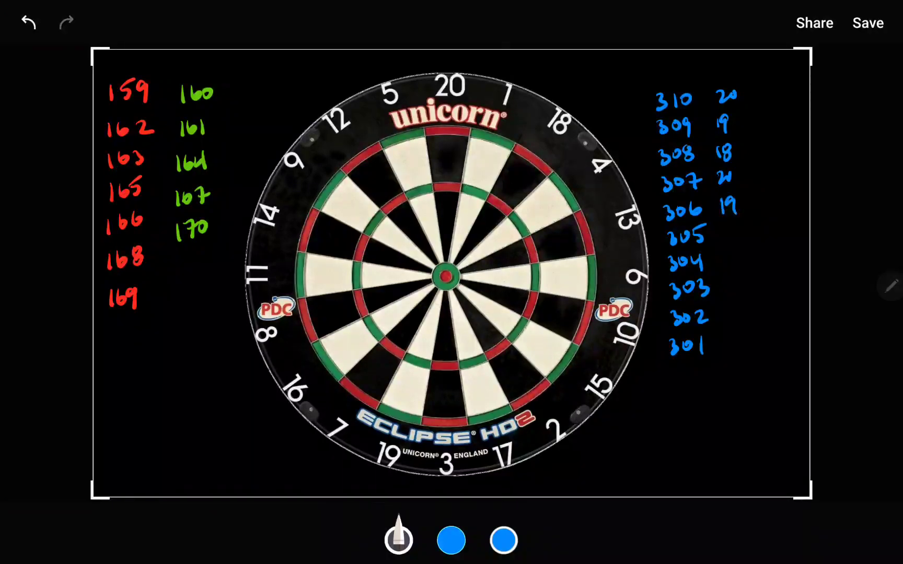
left_click(409, 372)
left_click_drag(445, 185, 452, 182)
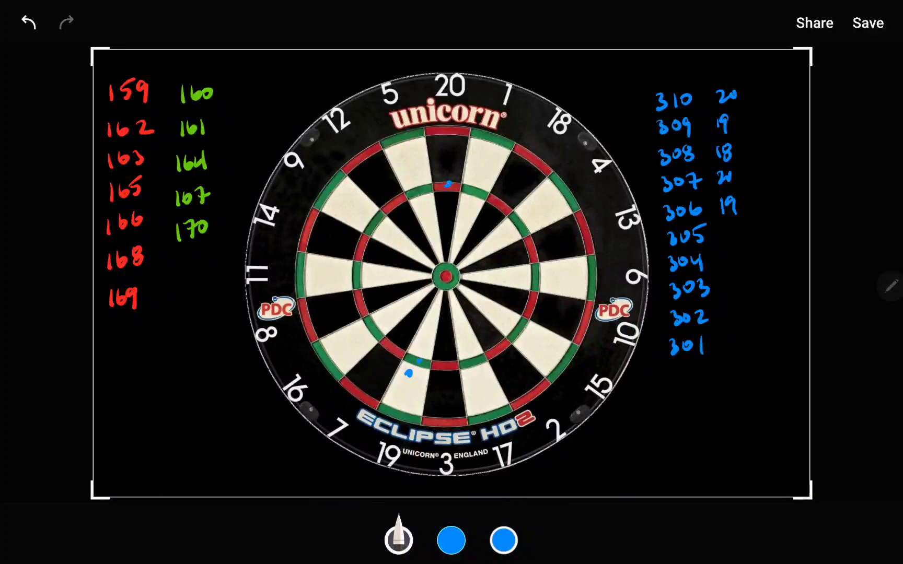
key("ctrl+z")
key("ctrl+z")
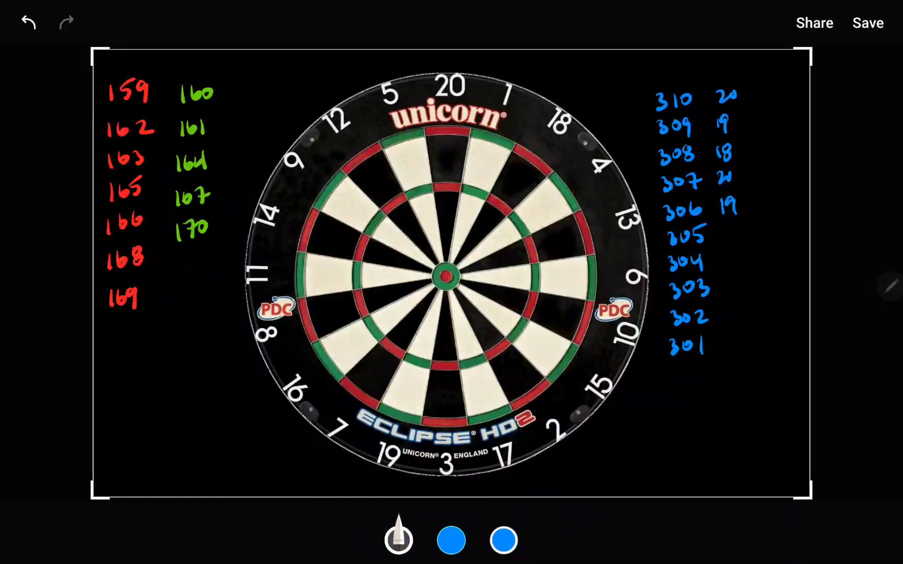
left_click(411, 373)
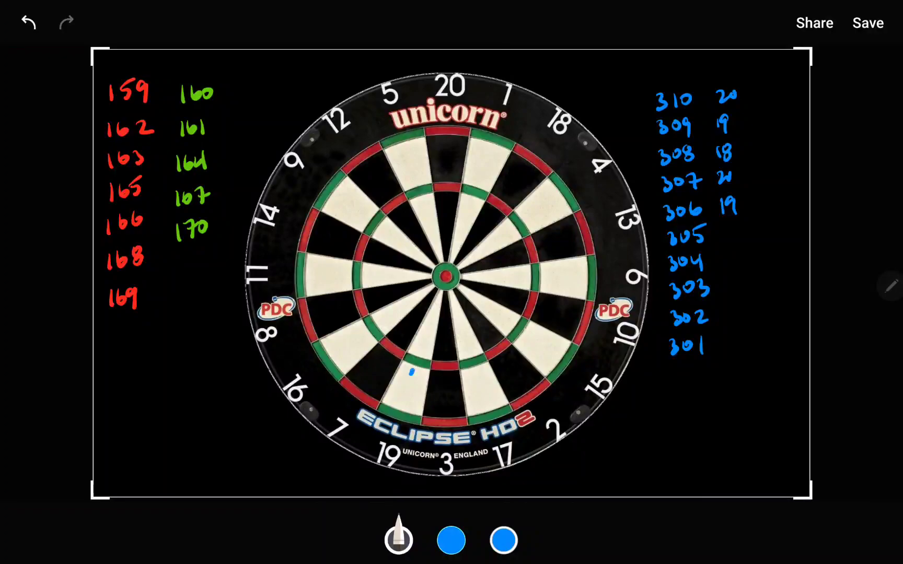
left_click_drag(443, 184, 452, 184)
key("ctrl+z")
key("ctrl+z")
Step: Write 18 beside 305 and 20 beside 304, clearing a trial treble-20 mark
left_click_drag(729, 230, 768, 230)
mouse_move(727, 227)
left_mouse_down()
mouse_move(736, 241)
mouse_move(726, 239)
left_mouse_up()
left_click_drag(452, 182, 449, 188)
left_click(446, 185)
key("Escape")
mouse_move(718, 262)
left_mouse_down()
mouse_move(757, 262)
mouse_move(731, 267)
left_mouse_up()
key("ctrl+z")
Step: Write 19 beside 303 and 18 beside 302, undoing a trial mark near treble 19
left_click_drag(727, 282, 739, 296)
key("ctrl+z")
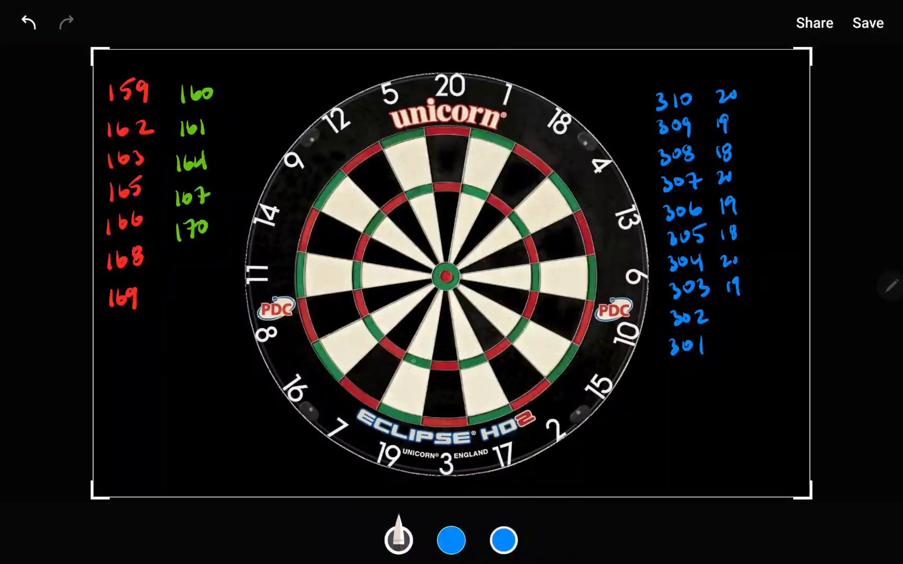
mouse_move(413, 357)
left_mouse_down()
mouse_move(423, 360)
mouse_move(416, 374)
left_mouse_up()
key("ctrl+z")
key("ctrl+z")
mouse_move(721, 322)
left_mouse_down()
mouse_move(760, 322)
mouse_move(732, 323)
left_mouse_up()
key("ctrl+z")
Step: Dot trial darts in the 1 segment and treble 20, then remove them from the board
left_click(509, 186)
left_click(444, 185)
key("ctrl+z")
key("ctrl+z")
left_click(497, 203)
left_click(449, 183)
left_click(28, 23)
Step: Write 20 beside 301, dotting three trial darts in treble 20 then undoing them
left_click_drag(726, 341, 739, 347)
left_click(441, 185)
left_click(447, 185)
left_click(447, 175)
key("ctrl+z")
key("ctrl+z")
key("ctrl+z")
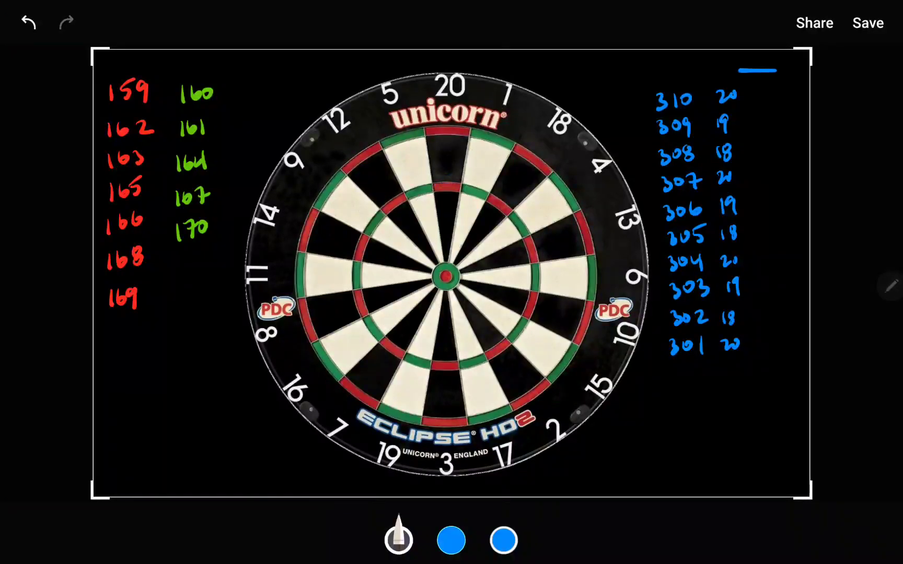
left_click_drag(718, 267, 758, 267)
key("ctrl+z")
mouse_move(687, 366)
left_mouse_down()
mouse_move(723, 364)
mouse_move(745, 348)
left_mouse_up()
key("ctrl+z")
key("ctrl+z")
left_click_drag(701, 263, 737, 264)
key("ctrl+z")
key("ctrl+z")
key("ctrl+z")
left_click(442, 197)
left_click_drag(454, 184, 467, 191)
key("ctrl+z")
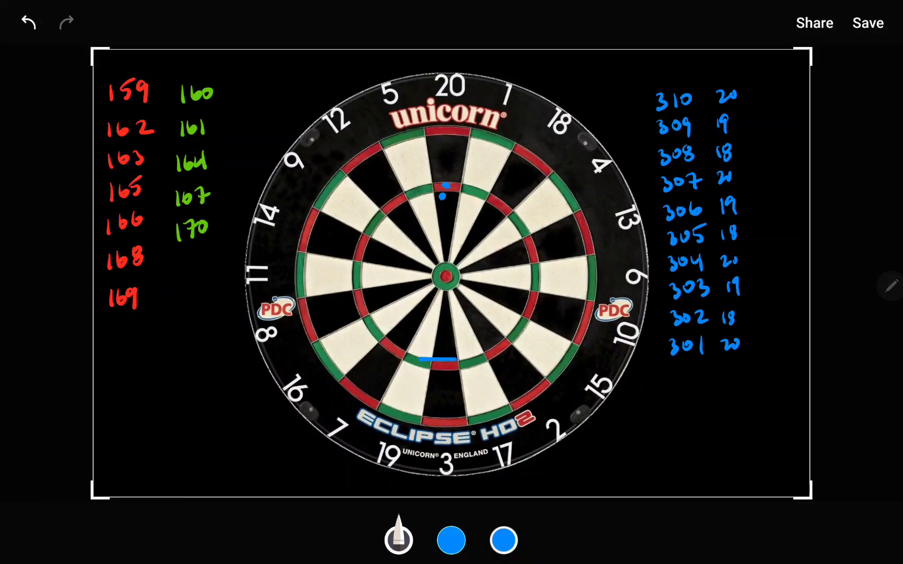
left_click_drag(420, 360, 454, 359)
left_click_drag(413, 337, 411, 355)
left_click_drag(452, 192, 439, 205)
Step: Erase the blue 310–301 column with its targets and write 270 at the top right
left_click_drag(659, 93, 688, 103)
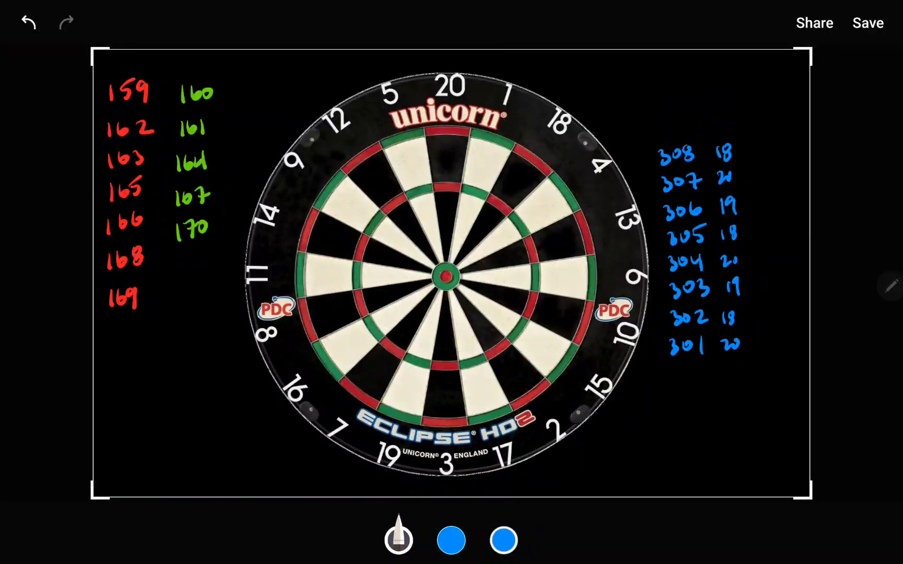
mouse_move(676, 154)
left_mouse_down()
mouse_move(688, 317)
mouse_move(734, 346)
mouse_move(659, 374)
left_mouse_up()
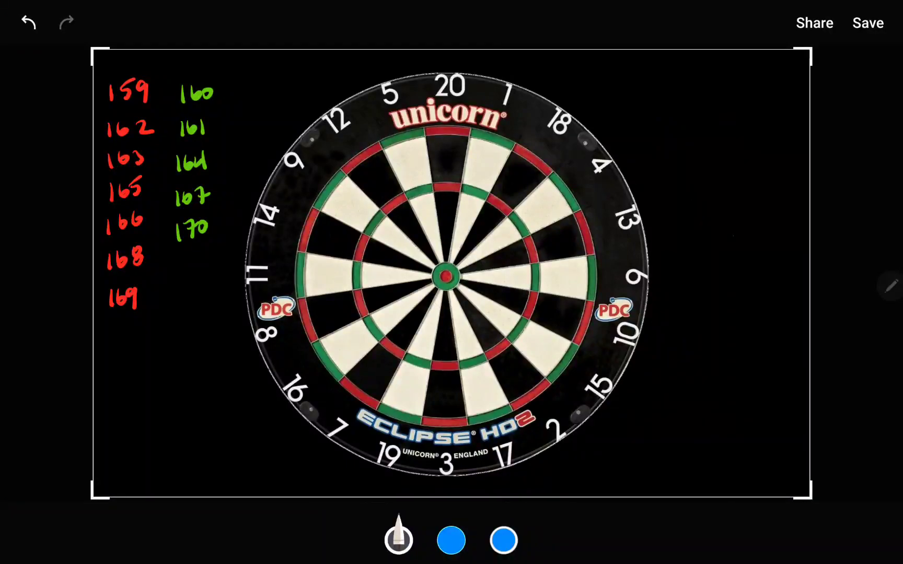
left_click_drag(692, 105, 731, 105)
mouse_move(676, 103)
left_mouse_down()
mouse_move(688, 117)
mouse_move(723, 110)
left_mouse_up()
Step: Continue the column with 269, 268 and the next scores, undoing mistaken digits on the fourth line
left_click_drag(678, 132, 695, 149)
mouse_move(698, 127)
left_mouse_down()
mouse_move(718, 147)
mouse_move(696, 180)
left_mouse_up()
mouse_move(693, 162)
left_mouse_down()
mouse_move(718, 178)
mouse_move(687, 220)
mouse_move(702, 219)
left_mouse_up()
mouse_move(707, 199)
left_mouse_down()
mouse_move(723, 216)
mouse_move(706, 218)
mouse_move(718, 220)
left_mouse_up()
key("ctrl+z")
key("ctrl+z")
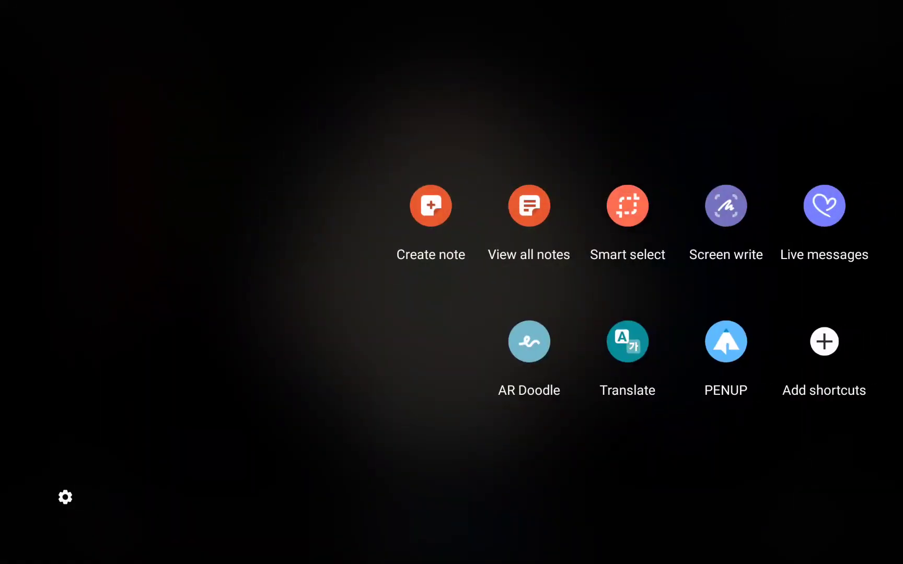
Step: Erase the botched line below 263 and handwrite 262 and 261 to finish the blue column
key("Escape")
left_click_drag(714, 309, 753, 309)
mouse_move(672, 396)
left_mouse_down()
mouse_move(720, 395)
mouse_move(687, 407)
left_mouse_up()
mouse_move(683, 391)
left_mouse_down()
mouse_move(692, 406)
mouse_move(701, 404)
mouse_move(683, 434)
left_mouse_up()
left_click_drag(698, 419, 699, 438)
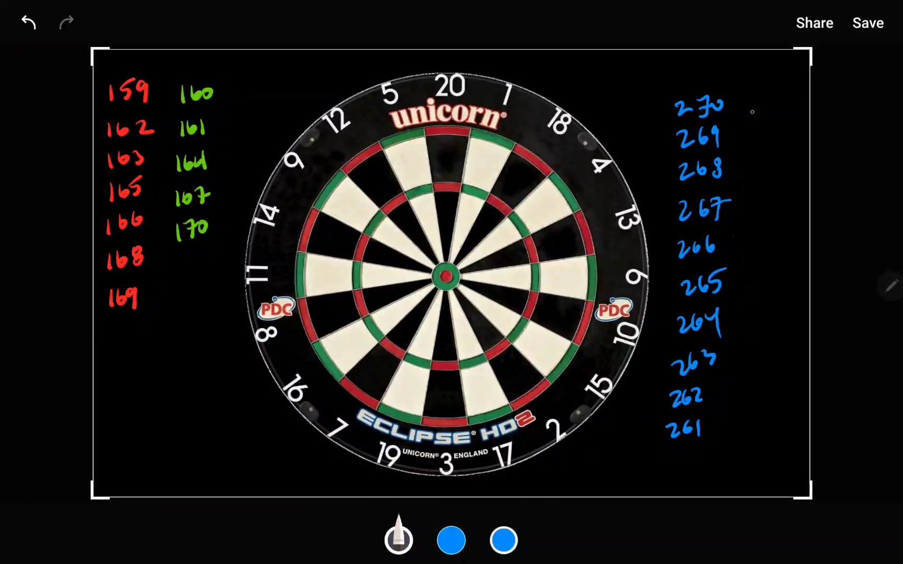
Step: Write 20 beside 270, marking trial darts in the 20 segment then undoing them
mouse_move(746, 97)
left_mouse_down()
mouse_move(749, 112)
mouse_move(766, 105)
left_mouse_up()
left_click_drag(446, 181, 443, 188)
left_click(452, 167)
key("ctrl+z")
key("ctrl+z")
key("ctrl+z")
Step: Try a dash and underline beside 269 several times, then remove them
mouse_move(719, 143)
left_mouse_down()
mouse_move(761, 143)
mouse_move(788, 118)
mouse_move(781, 133)
mouse_move(768, 130)
left_mouse_up()
key("ctrl+z")
key("ctrl+z")
key("ctrl+z")
key("ctrl+z")
left_click_drag(702, 147, 740, 146)
key("ctrl+z")
left_click_drag(708, 110, 741, 110)
key("ctrl+z")
Step: Dot trial darts in the 19 segment and the 20 single and treble, undoing them each time
left_click_drag(407, 382, 444, 381)
key("ctrl+z")
left_click(408, 379)
left_click(446, 169)
key("ctrl+z")
key("ctrl+z")
key("ctrl+z")
left_click_drag(441, 160, 478, 161)
key("ctrl+z")
left_click(447, 160)
left_click(409, 382)
left_click(447, 187)
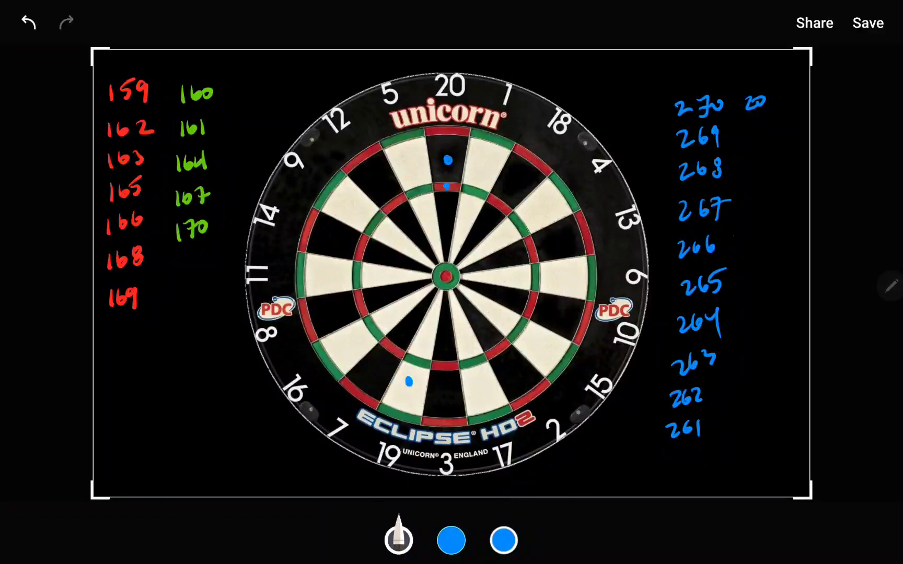
key("ctrl+z")
key("ctrl+z")
key("ctrl+z")
Step: Clear stray strokes from the 20 segment and write 19 beside 269
left_click_drag(439, 163, 456, 168)
left_click_drag(409, 367, 447, 367)
key("ctrl+z")
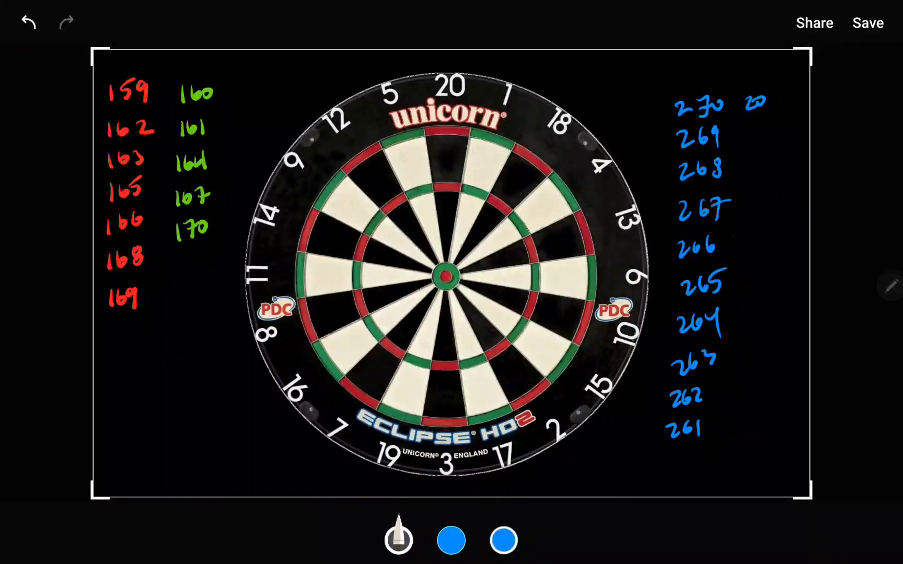
mouse_move(745, 121)
left_mouse_down()
mouse_move(787, 121)
mouse_move(748, 137)
mouse_move(759, 141)
left_mouse_up()
Step: Write 18 beside 268, 20 beside 267, and 20 beside 264 and 261
left_click_drag(747, 161, 753, 175)
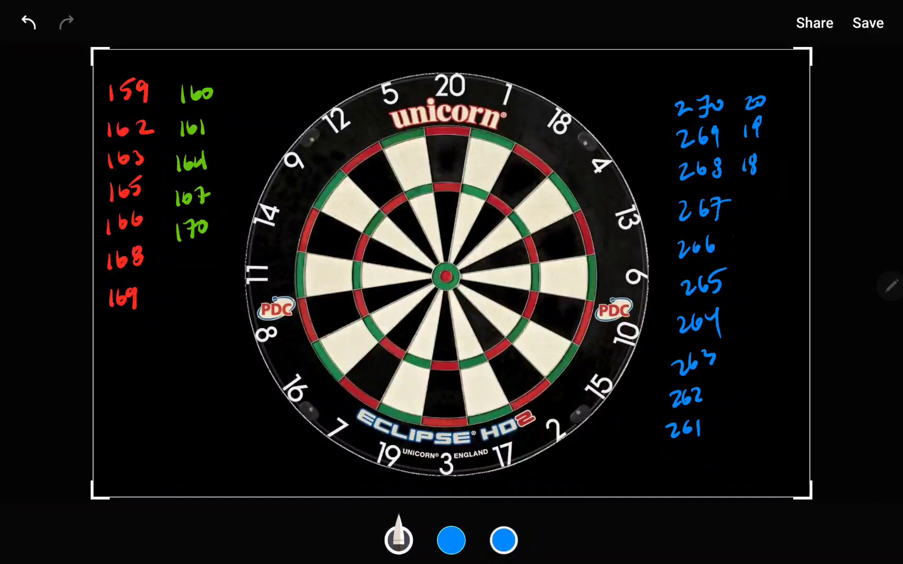
mouse_move(740, 196)
left_mouse_down()
mouse_move(779, 208)
mouse_move(748, 212)
mouse_move(755, 215)
left_mouse_up()
left_click_drag(753, 196, 766, 208)
mouse_move(733, 311)
left_mouse_down()
mouse_move(743, 323)
mouse_move(754, 318)
left_mouse_up()
mouse_move(727, 415)
left_mouse_down()
mouse_move(734, 427)
mouse_move(744, 422)
left_mouse_up()
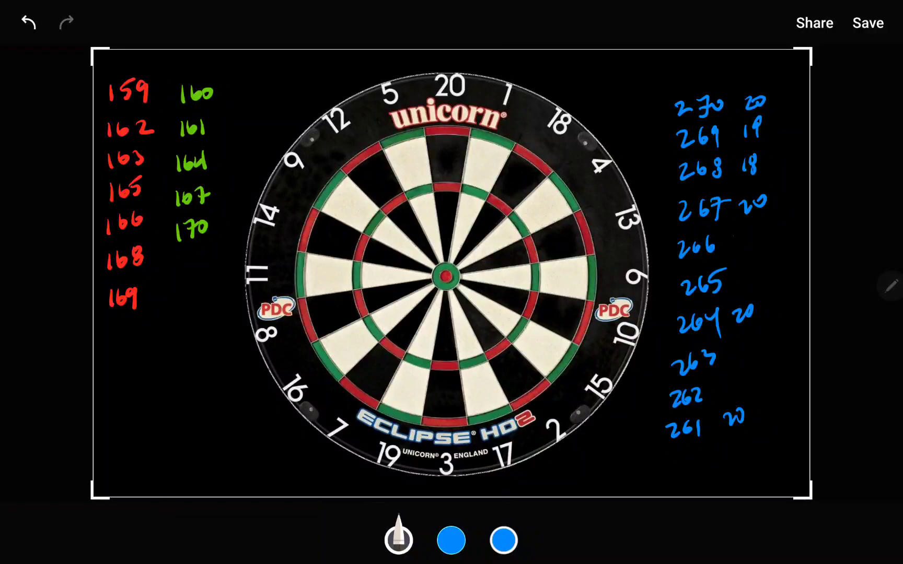
Step: Dot trial darts in the 19 and 20 segments, then undo the stray marks
left_click(411, 373)
left_click(422, 361)
left_click(447, 162)
mouse_move(406, 372)
left_mouse_down()
mouse_move(443, 371)
mouse_move(411, 379)
left_mouse_up()
key("ctrl+z")
mouse_move(446, 185)
left_mouse_down()
mouse_move(451, 166)
mouse_move(455, 198)
left_mouse_up()
key("ctrl+z")
key("ctrl+z")
Step: Write 19 beside 266 and 265, marking trial darts near the 19 treble then undoing them
mouse_move(741, 234)
left_mouse_down()
mouse_move(742, 249)
mouse_move(753, 246)
left_mouse_up()
left_click_drag(743, 269, 755, 284)
left_click_drag(405, 371, 403, 377)
left_click_drag(425, 337, 425, 343)
key("ctrl+z")
key("ctrl+z")
key("ctrl+z")
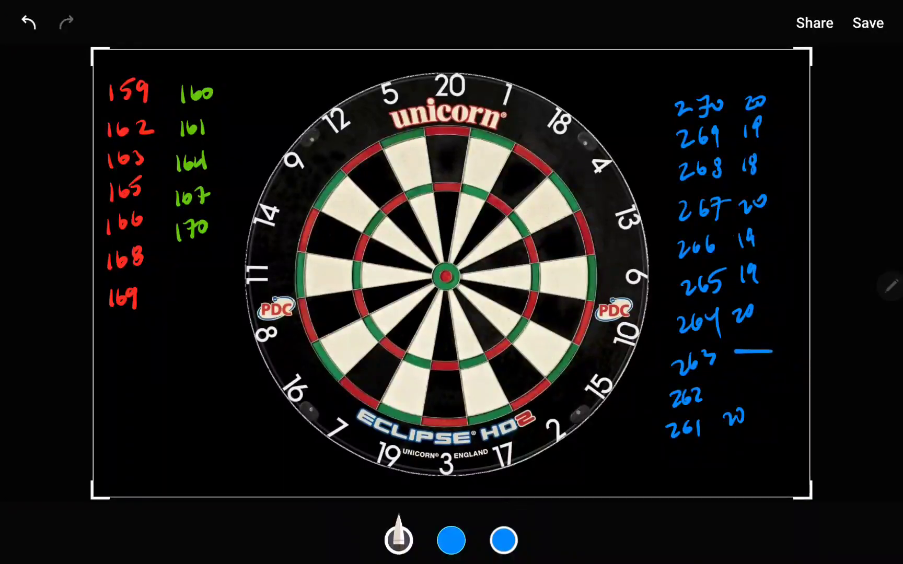
Step: Write 19 beside 263 and mark three darts in the 19 bed, treble 20 and single 20
left_click_drag(740, 344, 747, 364)
left_click(410, 379)
left_click(447, 185)
left_click(451, 162)
Step: Remove the strike-through, then trial darts on the 20 and 19 segments and wipe them off
key("ctrl+z")
key("ctrl+z")
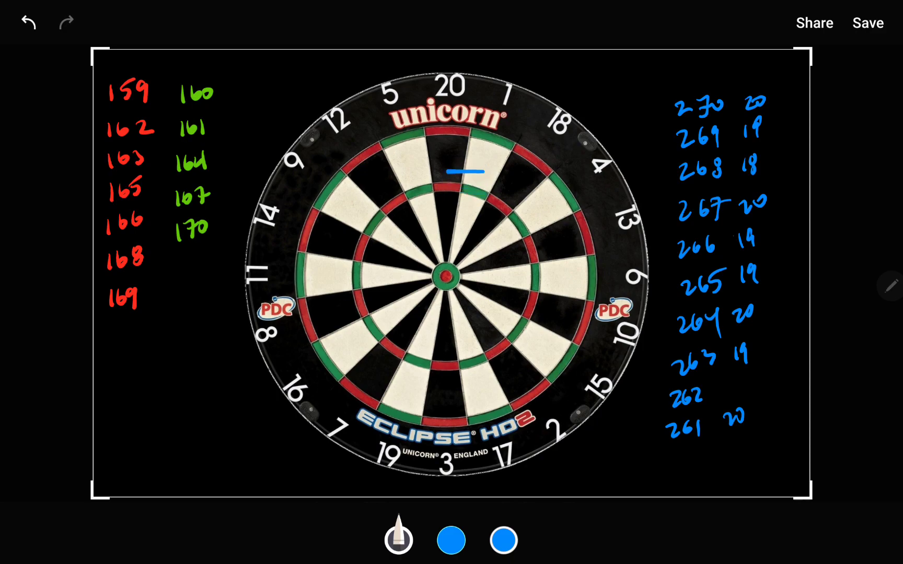
mouse_move(446, 186)
left_mouse_down()
mouse_move(484, 185)
mouse_move(439, 374)
mouse_move(408, 380)
left_mouse_up()
left_click(447, 187)
left_click(447, 170)
left_click_drag(458, 172, 446, 185)
left_click_drag(407, 360, 409, 381)
left_click(416, 362)
left_click(719, 357)
left_click_drag(410, 375, 414, 383)
left_click_drag(447, 155, 447, 164)
Step: Trial a line across the 20 and an underline beneath 263, undoing each
left_click_drag(442, 154, 483, 154)
left_click(28, 23)
left_click(411, 380)
left_click(28, 23)
left_click(28, 22)
left_click_drag(702, 361, 742, 360)
left_click(28, 23)
Step: Dot trial darts on treble 19, single 19 and single 20, then undo them all
left_click(416, 362)
left_click(408, 383)
left_click(445, 161)
left_click(28, 23)
left_click(28, 22)
left_click_drag(405, 377, 409, 385)
left_click_drag(446, 161, 447, 170)
left_click(28, 23)
Step: Write 18 beside 262 in blue, trialling darts near the 1 and 20 segments and undoing them
left_click_drag(735, 383, 737, 396)
left_click_drag(742, 380, 745, 398)
mouse_move(498, 198)
left_mouse_down()
mouse_move(499, 207)
mouse_move(508, 194)
left_mouse_up()
mouse_move(466, 166)
left_mouse_down()
mouse_move(528, 175)
mouse_move(506, 199)
left_mouse_up()
left_click_drag(445, 180, 444, 175)
left_click(29, 23)
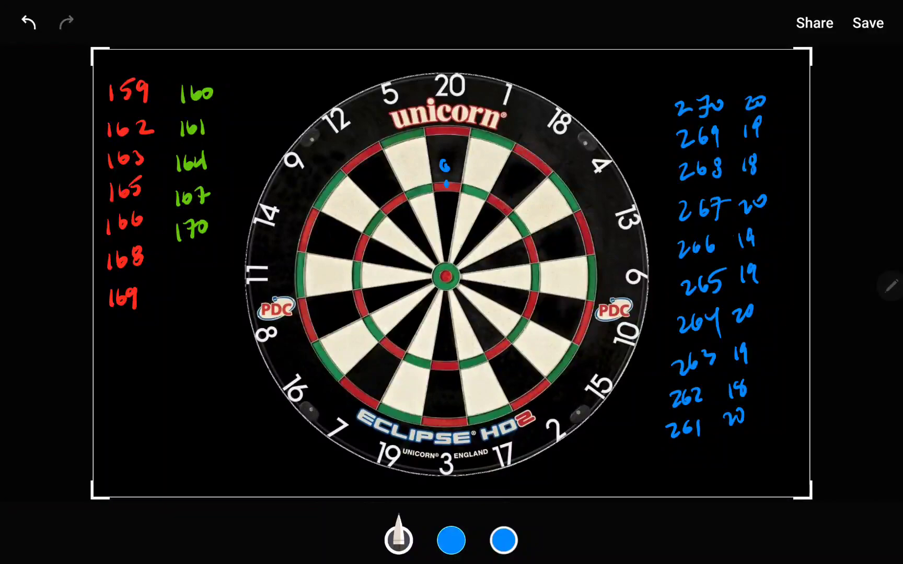
left_click(28, 23)
left_click_drag(512, 181, 499, 203)
left_click(28, 23)
Step: Dot trial darts on the 1, treble 20, single 20 and 19 areas, then undo them
left_click(479, 173)
left_click(448, 185)
left_click(447, 160)
key("ctrl+z")
left_click(409, 380)
key("ctrl+z")
key("ctrl+z")
key("ctrl+z")
Step: Undo away the whole blue 270–261 column and a stray first stroke
key("ctrl+z")
key("ctrl+z")
key("ctrl+z")
key("ctrl+z")
key("ctrl+z")
key("ctrl+z")
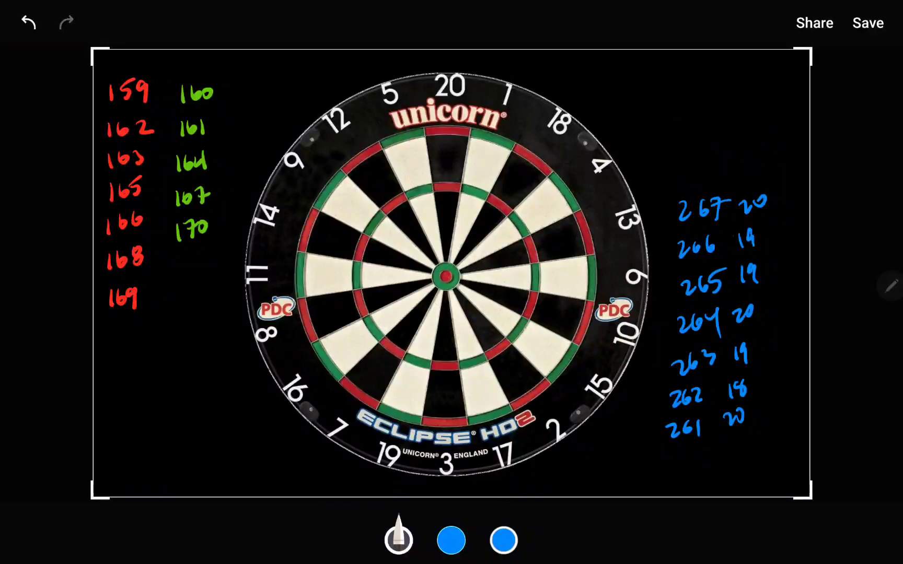
key("ctrl+z")
key("ctrl+z")
key("ctrl+z")
key("ctrl+z")
key("ctrl+z")
key("ctrl+z")
key("ctrl+z")
key("ctrl+z")
key("ctrl+z")
key("ctrl+z")
key("ctrl+z")
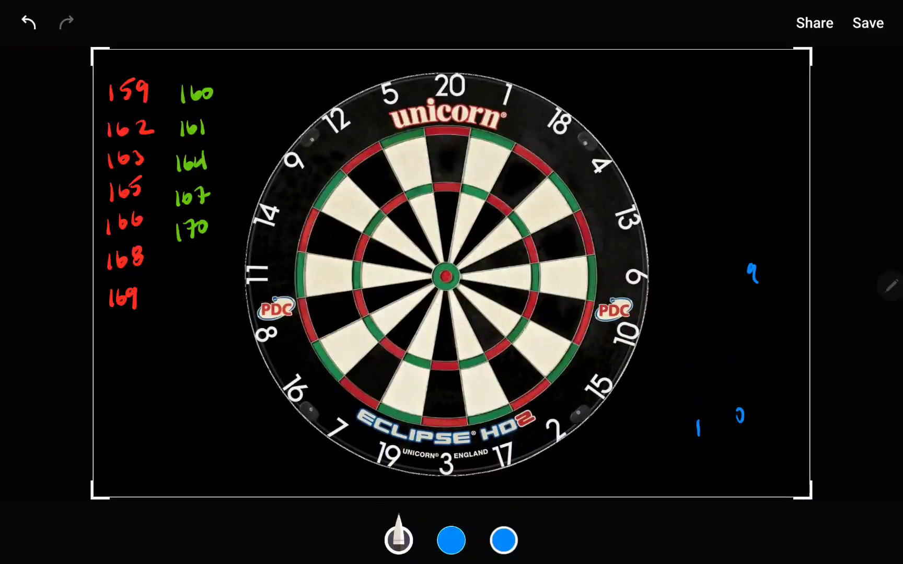
key("ctrl+z")
key("ctrl+z")
key("ctrl+z")
left_click_drag(686, 86, 727, 86)
key("ctrl+z")
Step: Handwrite a new blue column 235, 234, 233, 232, 231, 230 right of the board
mouse_move(669, 99)
left_mouse_down()
mouse_move(682, 113)
mouse_move(718, 88)
left_mouse_up()
mouse_move(665, 136)
left_mouse_down()
mouse_move(677, 151)
mouse_move(706, 143)
left_mouse_up()
mouse_move(669, 172)
left_mouse_down()
mouse_move(683, 185)
mouse_move(687, 169)
mouse_move(706, 172)
mouse_move(686, 219)
mouse_move(728, 199)
left_mouse_up()
mouse_move(678, 236)
left_mouse_down()
mouse_move(695, 250)
mouse_move(711, 247)
mouse_move(692, 288)
mouse_move(712, 279)
left_mouse_up()
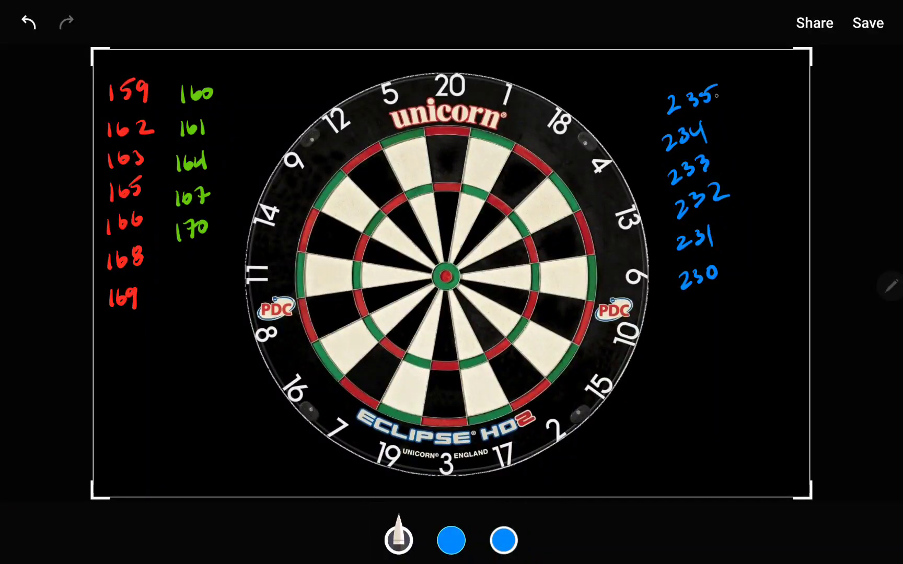
left_click_drag(712, 91, 708, 97)
Step: Dot trial darts on the treble and single 20, undoing each pair
left_click(449, 168)
left_click(450, 150)
key("ctrl+z")
key("ctrl+z")
left_click(450, 185)
left_click(447, 163)
key("ctrl+z")
Step: Sketch and undo trial strokes around 235 before settling its route note
left_click_drag(716, 90, 757, 90)
key("ctrl+z")
mouse_move(627, 91)
left_mouse_down()
mouse_move(751, 102)
mouse_move(715, 126)
mouse_move(699, 97)
mouse_move(659, 89)
mouse_move(716, 116)
left_mouse_up()
key("ctrl+z")
mouse_move(731, 85)
left_mouse_down()
mouse_move(771, 86)
mouse_move(743, 95)
mouse_move(783, 86)
left_mouse_up()
key("ctrl+z")
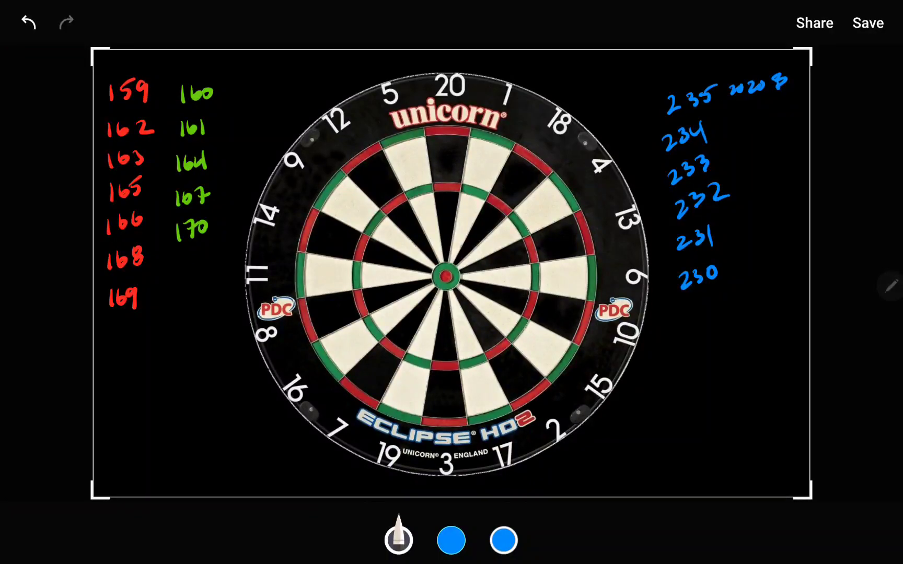
Step: Write the blue route beside 234, undoing trial darts on the 19 and 20 segments
left_click(413, 377)
left_click_drag(447, 155, 448, 165)
mouse_move(724, 125)
left_mouse_down()
mouse_move(725, 138)
mouse_move(738, 138)
left_mouse_up()
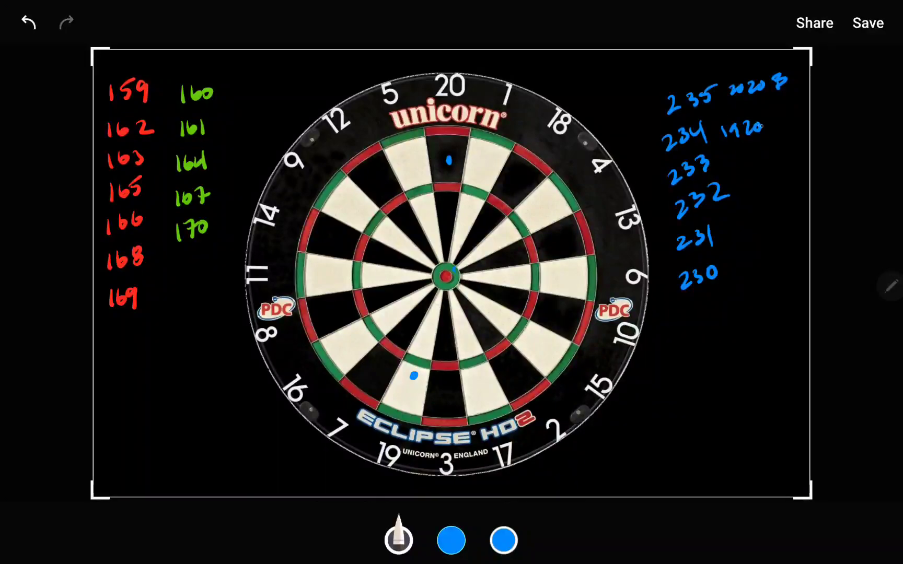
left_click_drag(769, 118, 771, 132)
key("ctrl+z")
key("ctrl+z")
key("ctrl+z")
left_click_drag(418, 357, 420, 364)
key("ctrl+z")
key("ctrl+z")
Step: Write the route beside 233 and begin one beside 232, undoing trial darts on 19 and bullseye
mouse_move(730, 168)
left_mouse_down()
mouse_move(769, 165)
mouse_move(745, 170)
left_mouse_up()
key("ctrl+z")
left_click(405, 377)
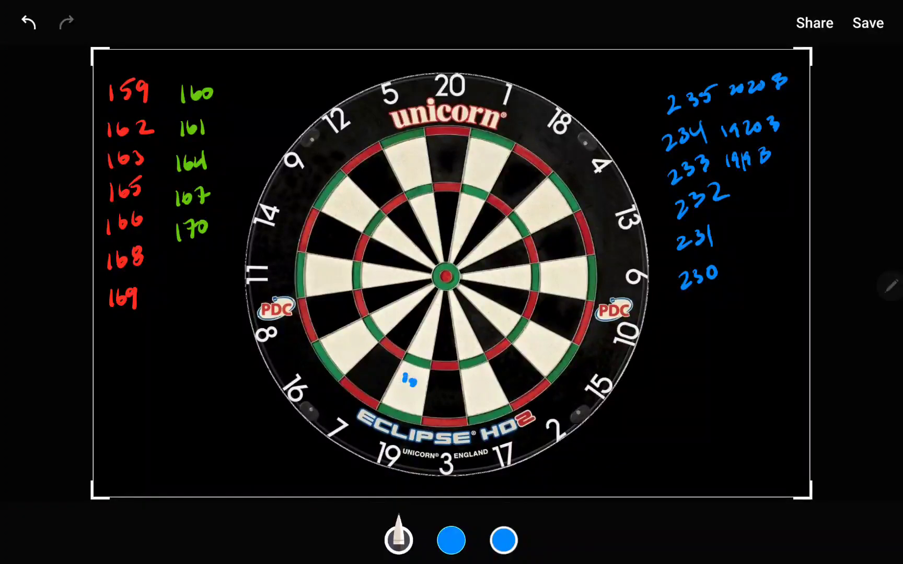
left_click(454, 271)
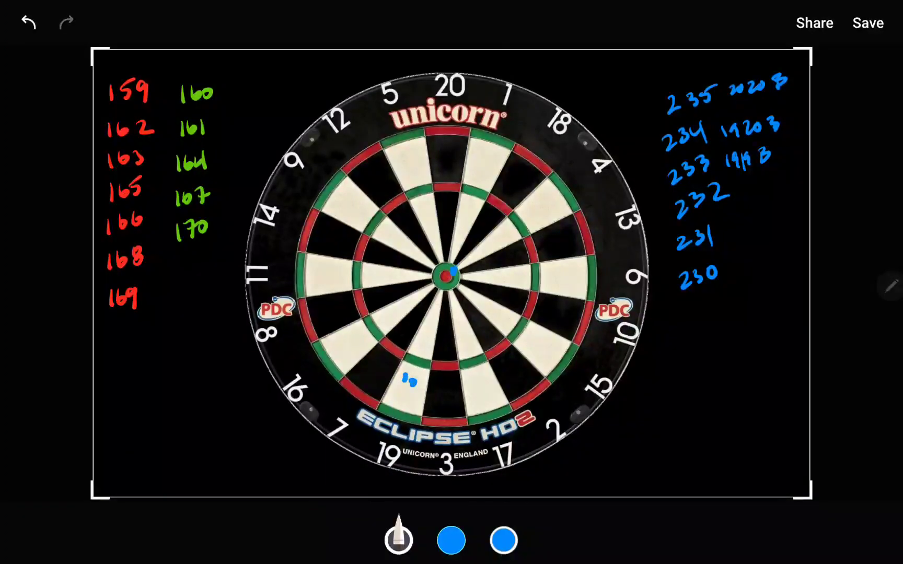
key("ctrl+z")
key("ctrl+z")
key("ctrl+z")
left_click_drag(751, 187, 790, 187)
Step: Write the blue route beside 232, undoing stray strokes and a trial 20 dart
key("ctrl+z")
left_click(746, 192)
mouse_move(747, 192)
left_mouse_down()
mouse_move(775, 185)
mouse_move(766, 202)
mouse_move(786, 187)
mouse_move(753, 201)
mouse_move(779, 192)
left_mouse_up()
key("ctrl+z")
key("ctrl+z")
key("ctrl+z")
key("ctrl+z")
mouse_move(786, 176)
left_mouse_down()
mouse_move(787, 191)
mouse_move(796, 187)
left_mouse_up()
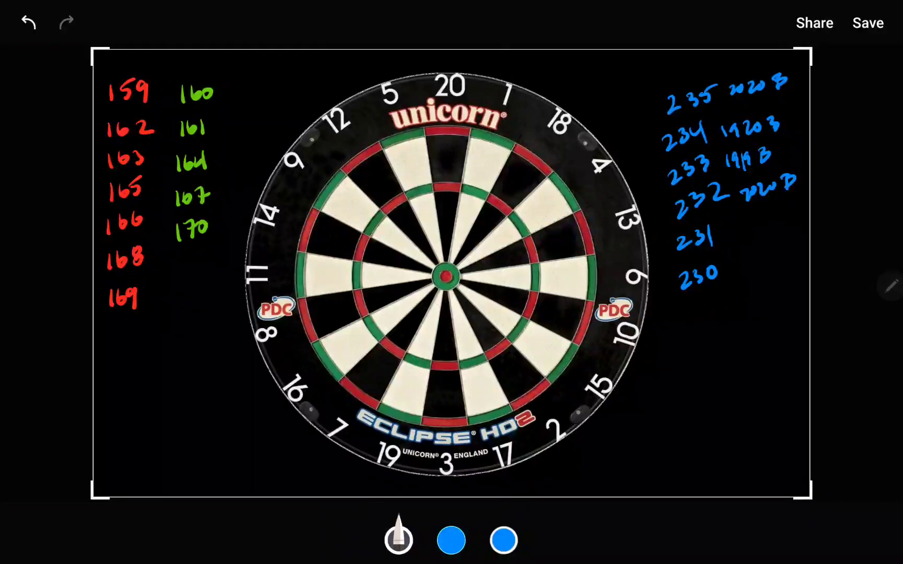
left_click(443, 166)
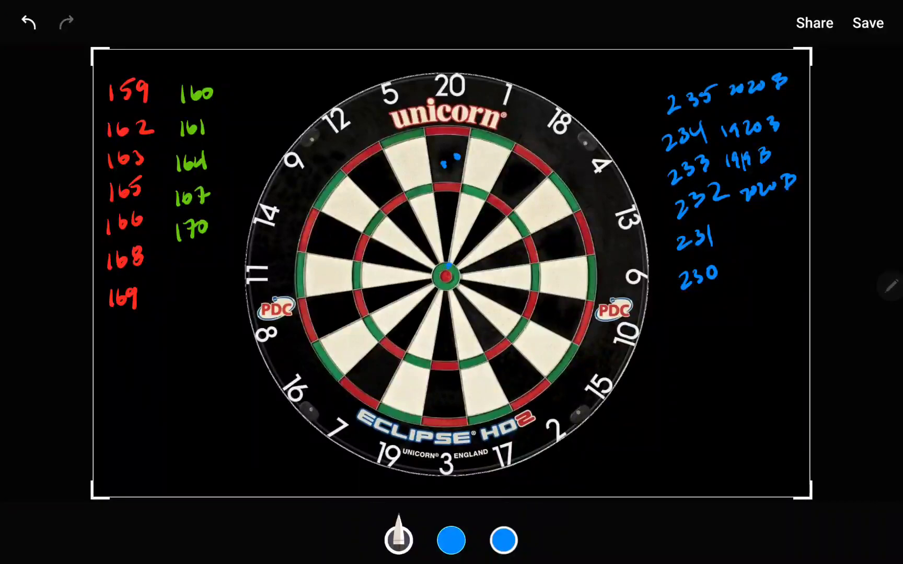
key("ctrl+z")
key("ctrl+z")
key("ctrl+z")
Step: Write the route beside 231, undoing trial darts on the 19 and 20 segments
left_click(723, 233)
left_click_drag(735, 243, 776, 244)
key("ctrl+z")
mouse_move(726, 226)
left_mouse_down()
mouse_move(729, 239)
mouse_move(785, 237)
left_mouse_up()
left_click(407, 380)
left_click_drag(447, 155, 448, 166)
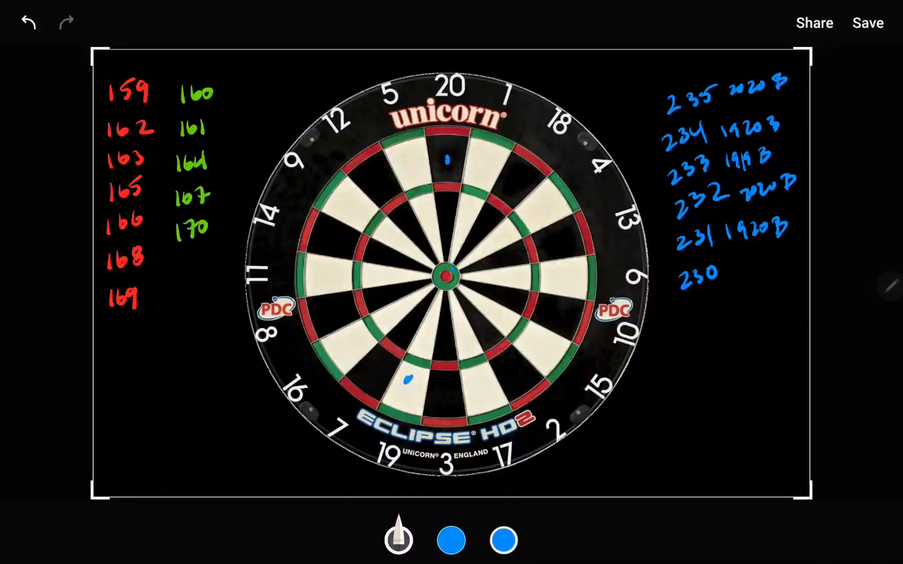
left_click_drag(399, 387, 409, 381)
left_click_drag(455, 141, 493, 141)
key("ctrl+z")
key("ctrl+z")
Step: Write the route beside 230, undoing trial darts dotted around the 20 segment
mouse_move(736, 272)
left_mouse_down()
mouse_move(776, 273)
mouse_move(751, 277)
mouse_move(765, 280)
left_mouse_up()
left_click_drag(767, 260, 776, 273)
left_click(433, 177)
left_click(443, 172)
left_click(455, 154)
left_click(466, 150)
key("ctrl+z")
key("ctrl+z")
key("ctrl+z")
key("ctrl+z")
Step: Erase the whole blue 235–230 column and its route notes with the eraser
mouse_move(685, 96)
left_mouse_down()
mouse_move(664, 110)
mouse_move(780, 81)
mouse_move(681, 209)
left_mouse_up()
mouse_move(704, 133)
left_mouse_down()
mouse_move(685, 281)
mouse_move(705, 278)
left_mouse_up()
mouse_move(733, 123)
left_mouse_down()
mouse_move(719, 276)
mouse_move(748, 272)
left_mouse_up()
left_click_drag(783, 177, 776, 275)
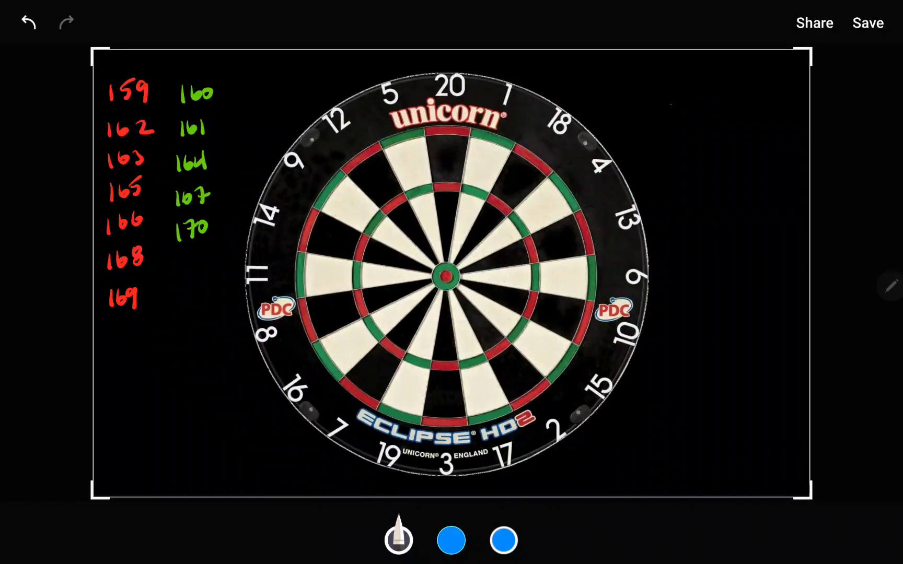
Step: Handwrite blue totals 226, 223 and 221 stacked at the top right
mouse_move(671, 104)
left_mouse_down()
mouse_move(683, 124)
mouse_move(713, 117)
left_mouse_up()
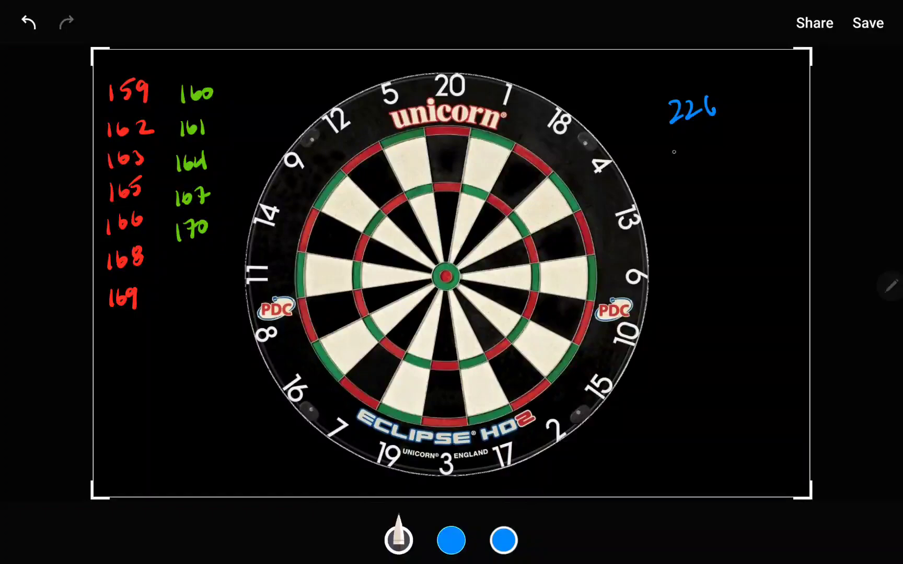
mouse_move(670, 148)
left_mouse_down()
mouse_move(681, 168)
mouse_move(706, 159)
left_mouse_up()
mouse_move(674, 190)
left_mouse_down()
mouse_move(688, 205)
mouse_move(715, 204)
left_mouse_up()
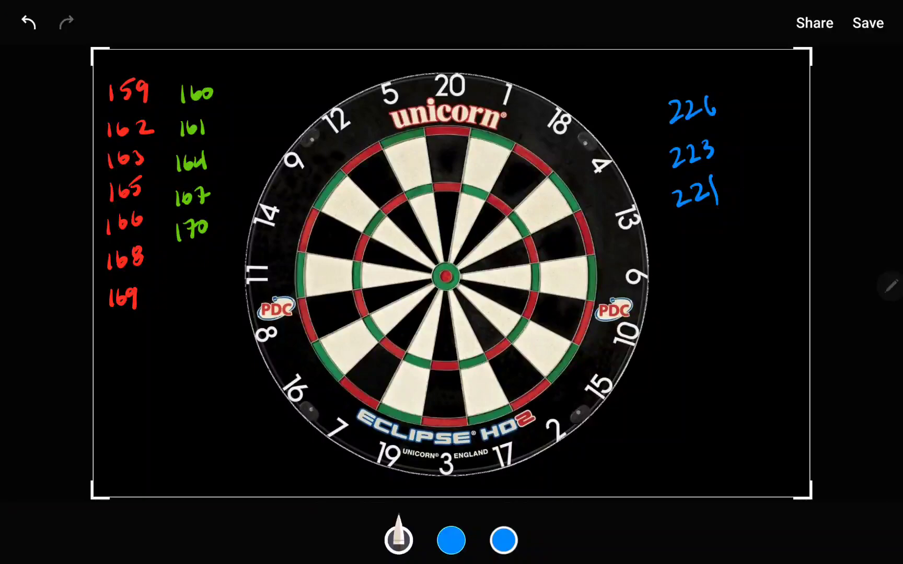
left_click(440, 161)
key("ctrl+z")
left_click_drag(770, 109, 717, 111)
left_click(445, 170)
left_click(450, 154)
left_click(409, 383)
key("ctrl+z")
key("ctrl+z")
key("ctrl+z")
Step: Dot trial darts on 20 and 19 and trial lines beside 221, undoing each
left_click(454, 148)
left_click_drag(416, 372, 414, 381)
left_click_drag(720, 196, 758, 196)
key("ctrl+z")
left_click_drag(721, 192, 773, 195)
key("ctrl+z")
Step: Undo a stray stroke near 14 and trial darts in the 20 segment
left_click_drag(253, 195, 253, 206)
key("ctrl+z")
left_click(440, 169)
left_click(437, 149)
key("ctrl+z")
key("ctrl+z")
key("ctrl+z")
key("ctrl+z")
key("ctrl+z")
key("ctrl+z")
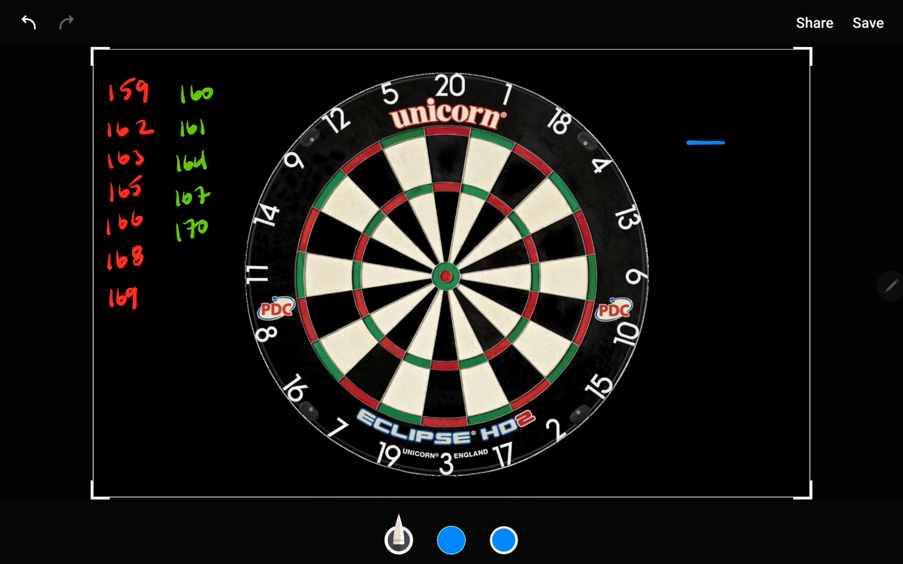
Step: Write a blue 226 right of the board and trial darts on the 20, undoing them
mouse_move(688, 145)
left_mouse_down()
mouse_move(698, 157)
mouse_move(717, 155)
left_mouse_up()
left_click_drag(727, 132, 732, 146)
left_click_drag(447, 182, 449, 190)
left_click(447, 163)
left_click(440, 150)
key("ctrl+z")
key("ctrl+z")
key("ctrl+z")
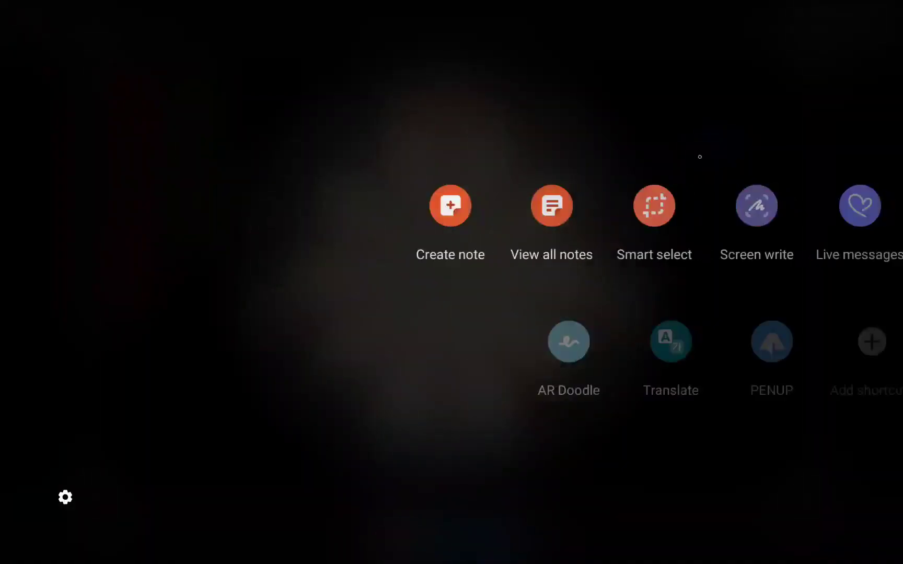
Step: Strike through 226 and undo until every blue mark is gone
left_click_drag(724, 145, 759, 146)
key("ctrl+z")
left_click(446, 162)
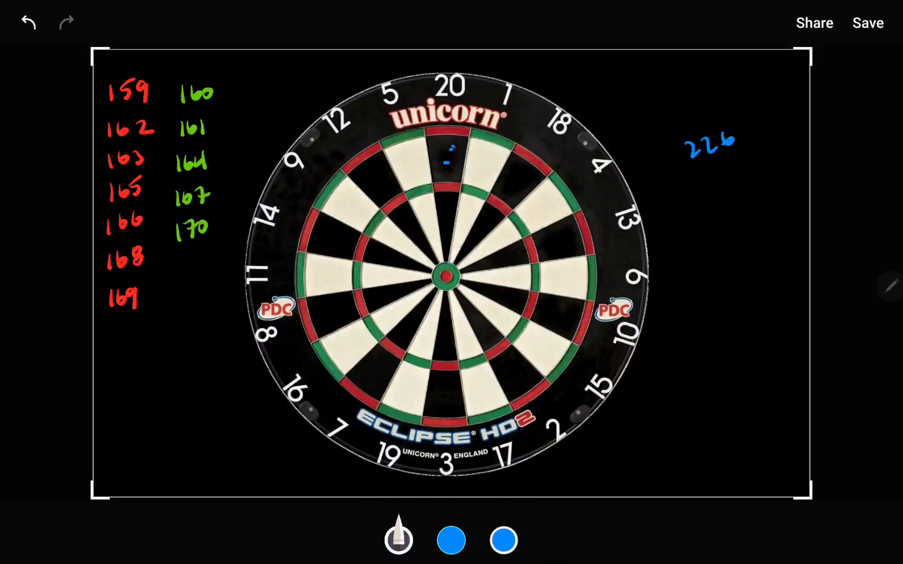
key("ctrl+z")
key("ctrl+z")
key("ctrl+z")
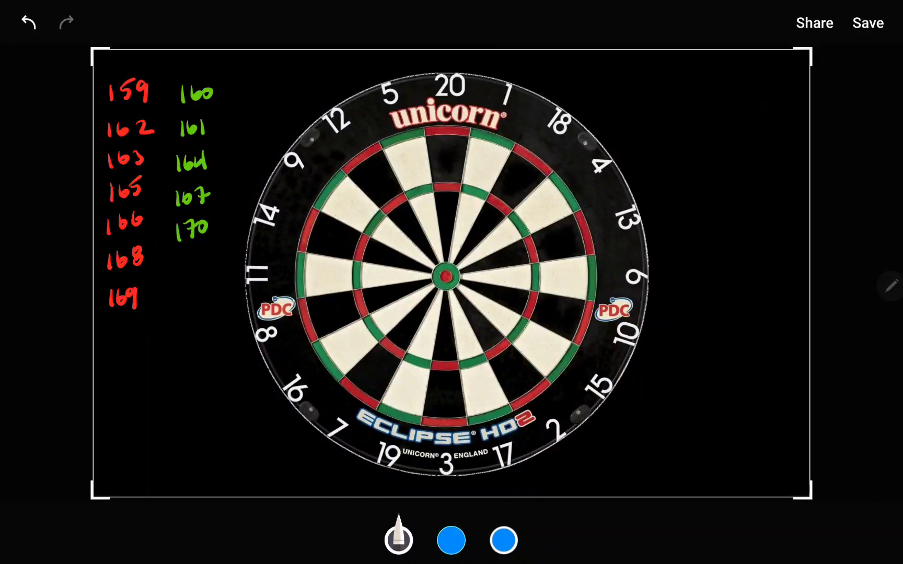